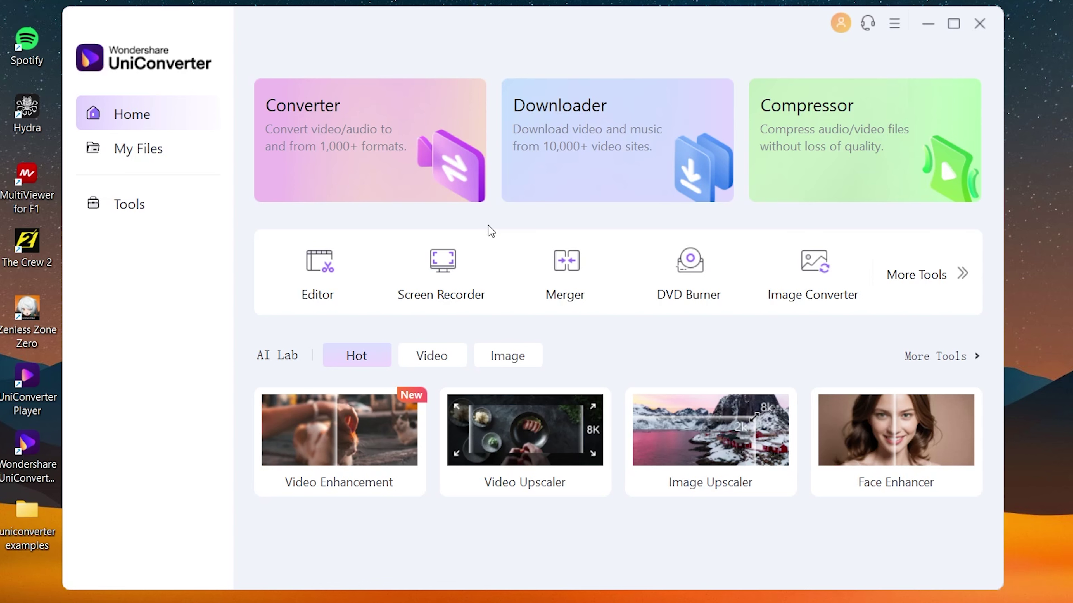
# - Open the Converter and add video 2 to the conversion list
pyautogui.click(347, 149)
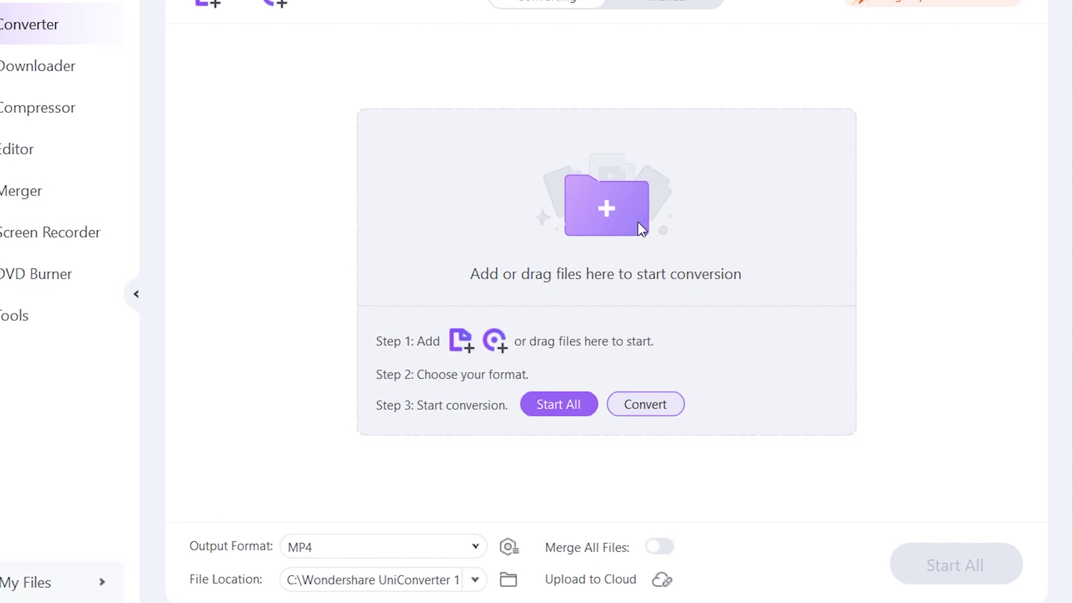
pyautogui.click(641, 229)
pyautogui.doubleClick(352, 126)
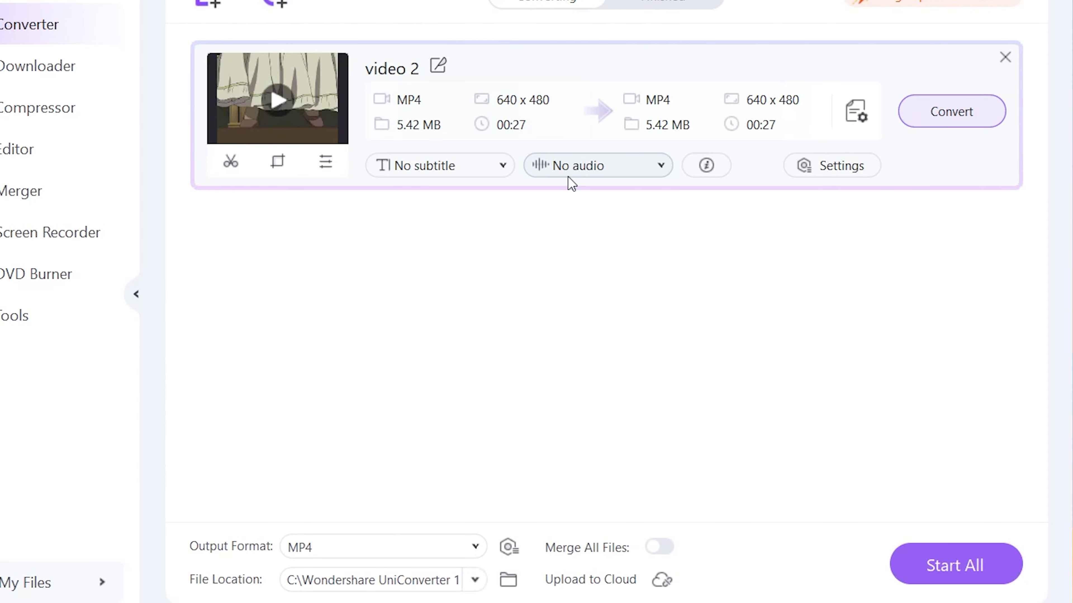
# - After trying MOV 4K, set the output to MKV Same as source (640 x 480) and return Home
pyautogui.click(396, 553)
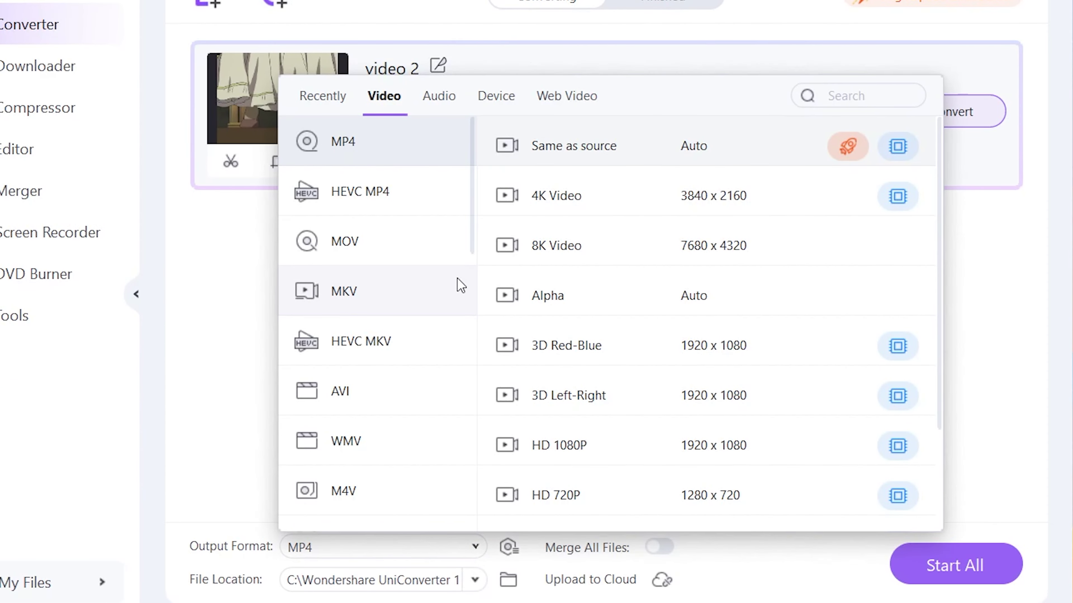
pyautogui.click(414, 241)
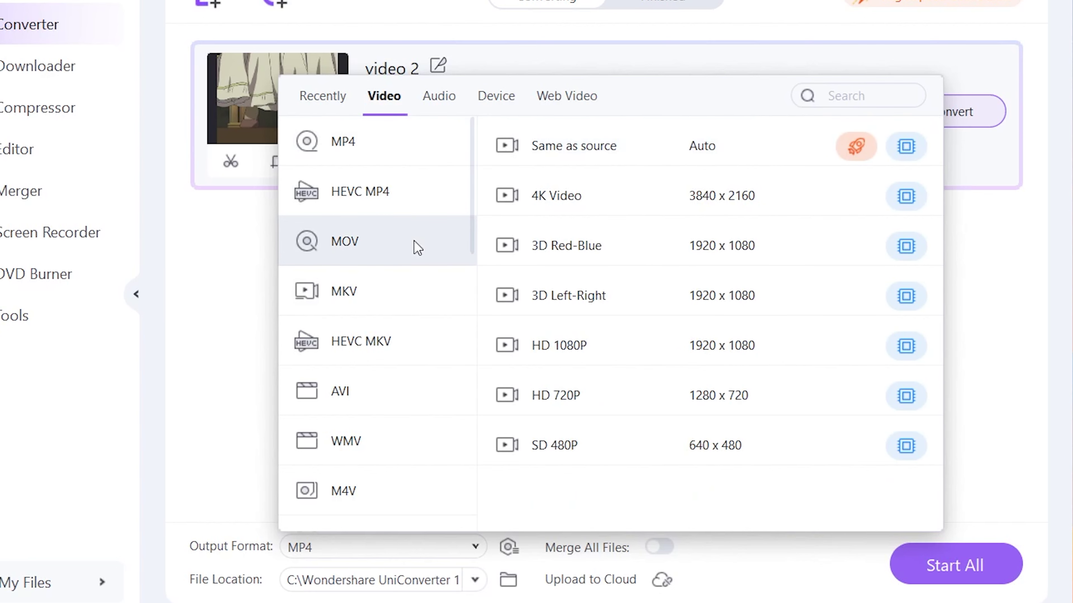
pyautogui.click(634, 195)
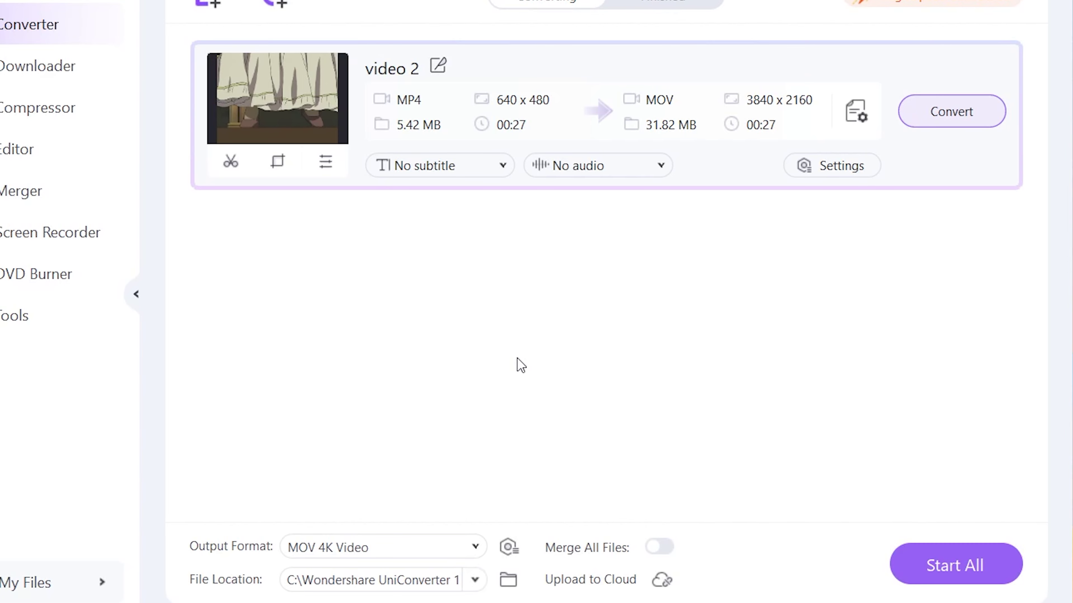
pyautogui.click(407, 548)
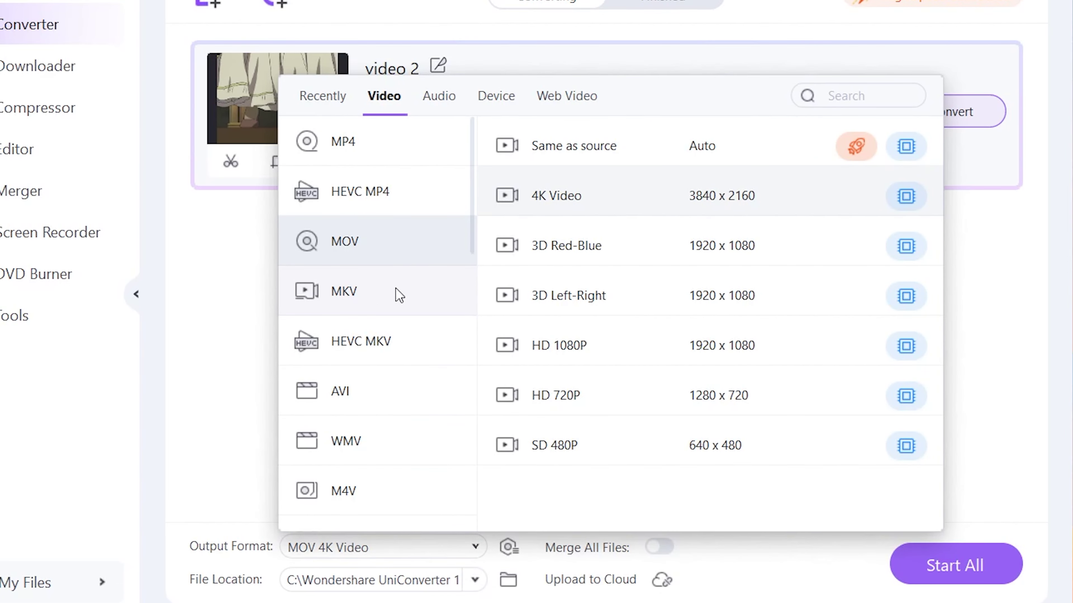
pyautogui.click(399, 295)
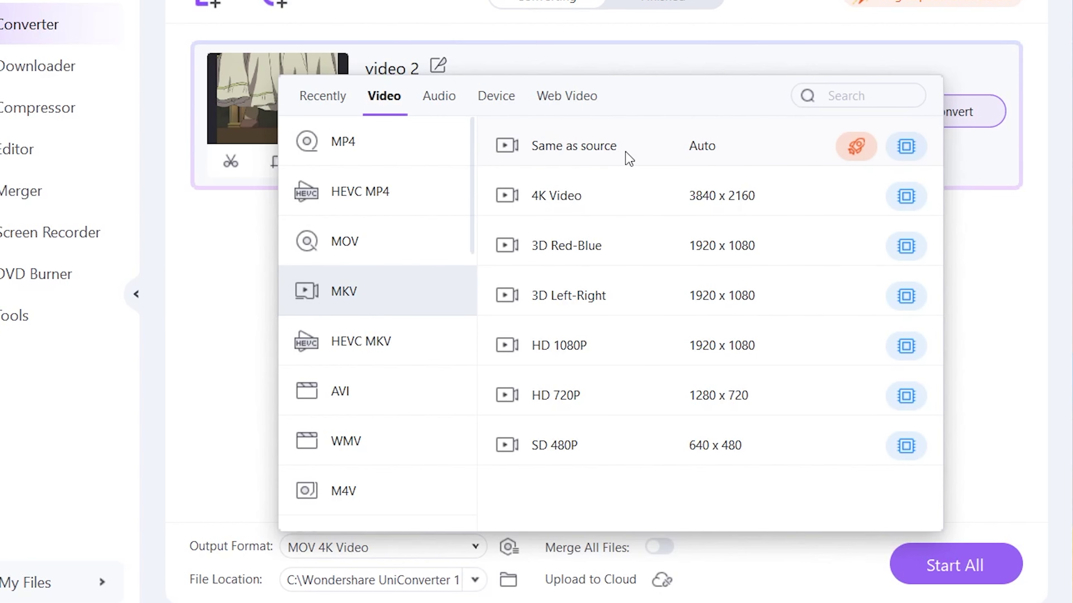
pyautogui.click(629, 159)
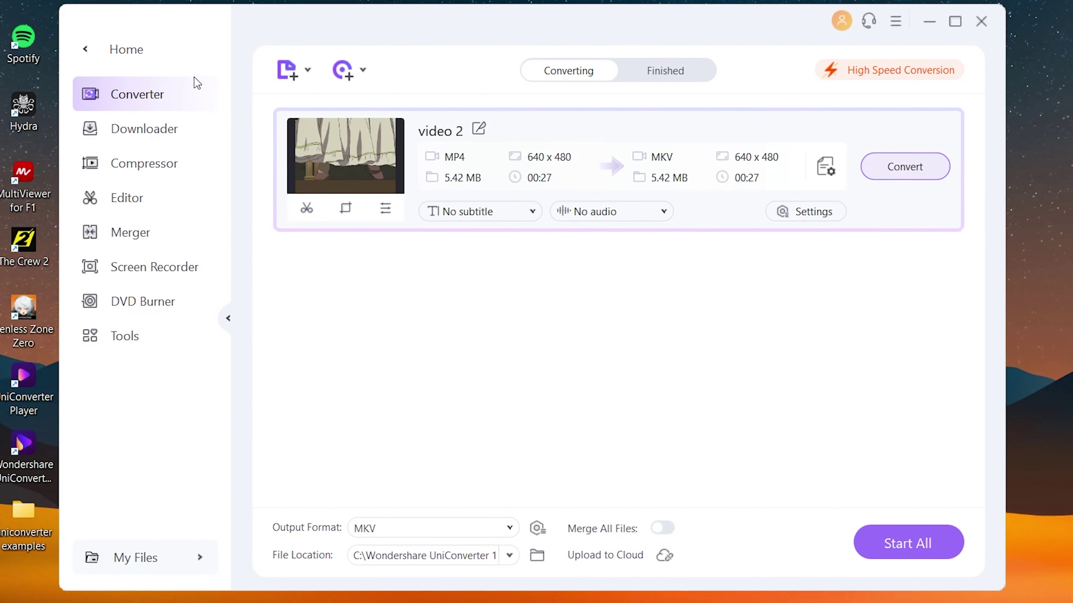
pyautogui.click(109, 51)
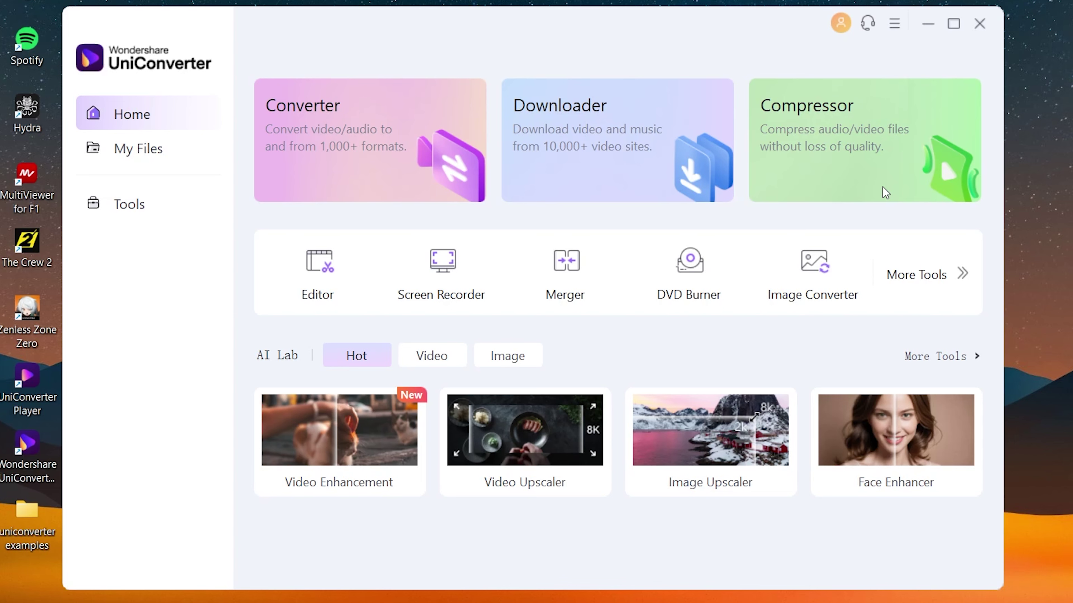
# - Open the Compressor and load video 1.mp4 into it
pyautogui.click(883, 187)
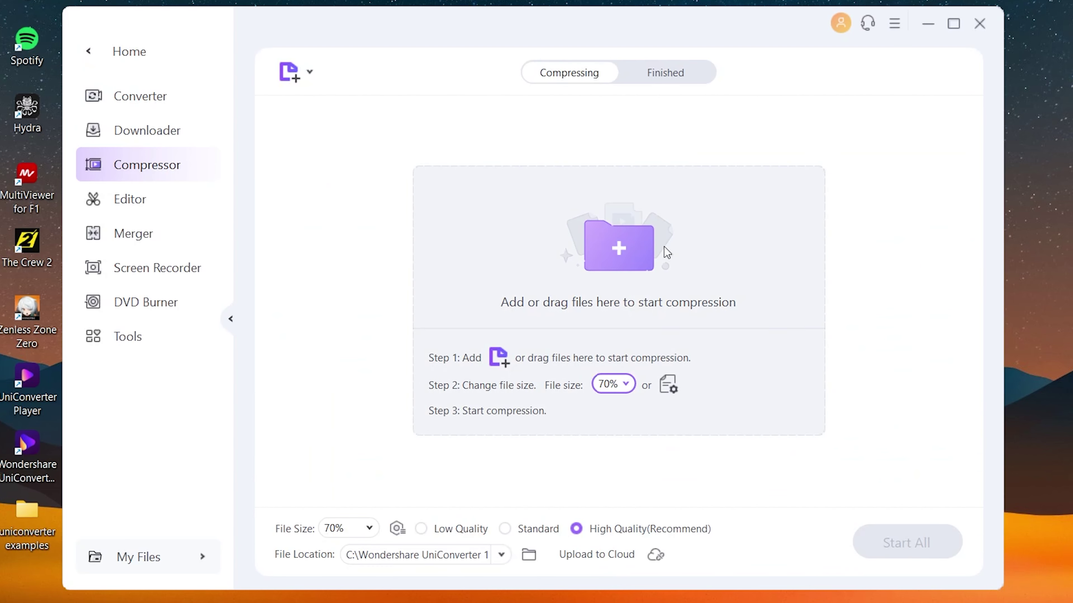
pyautogui.click(621, 248)
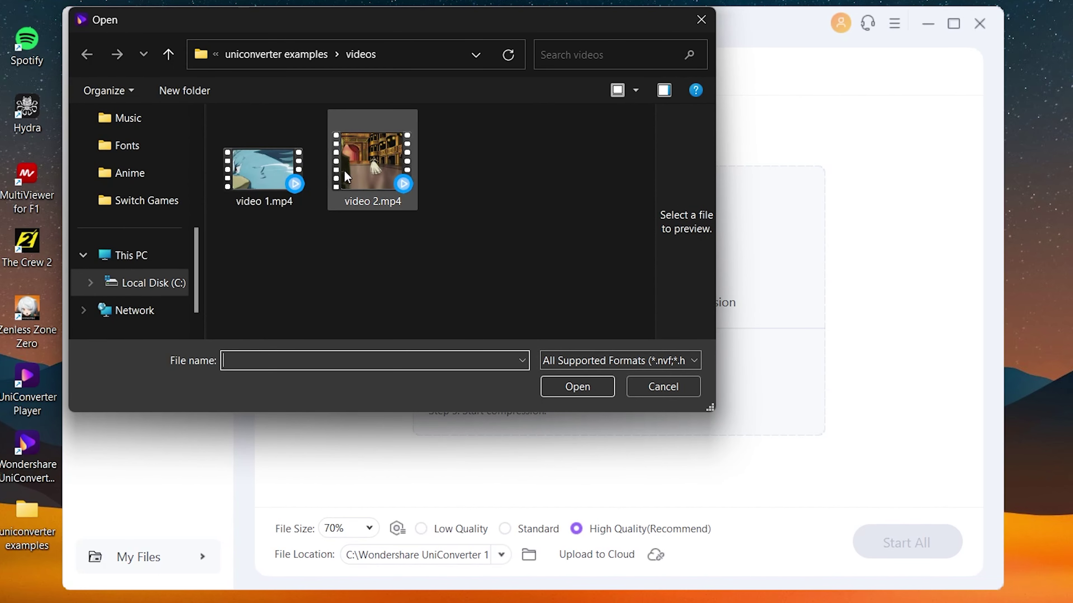
pyautogui.doubleClick(273, 162)
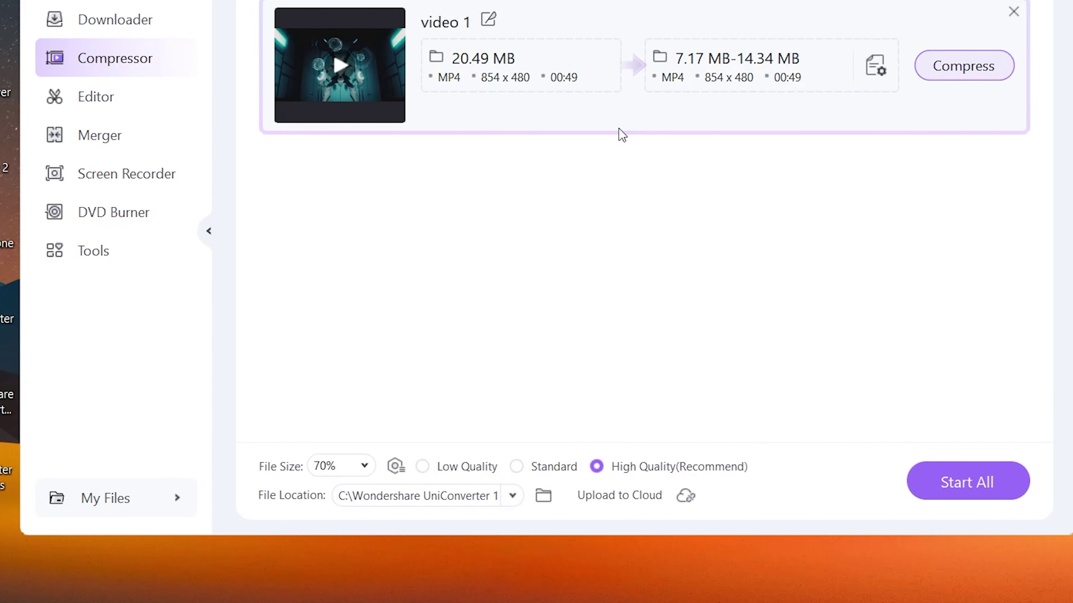
# - Set the target file size to 70%, after trying 90% and 30%
pyautogui.click(340, 466)
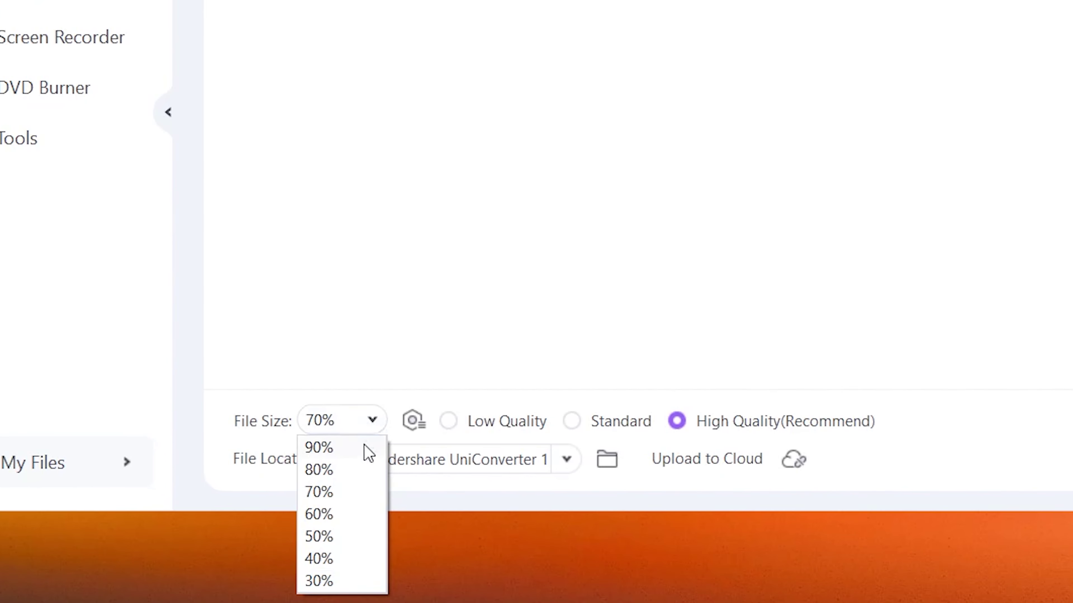
pyautogui.click(334, 449)
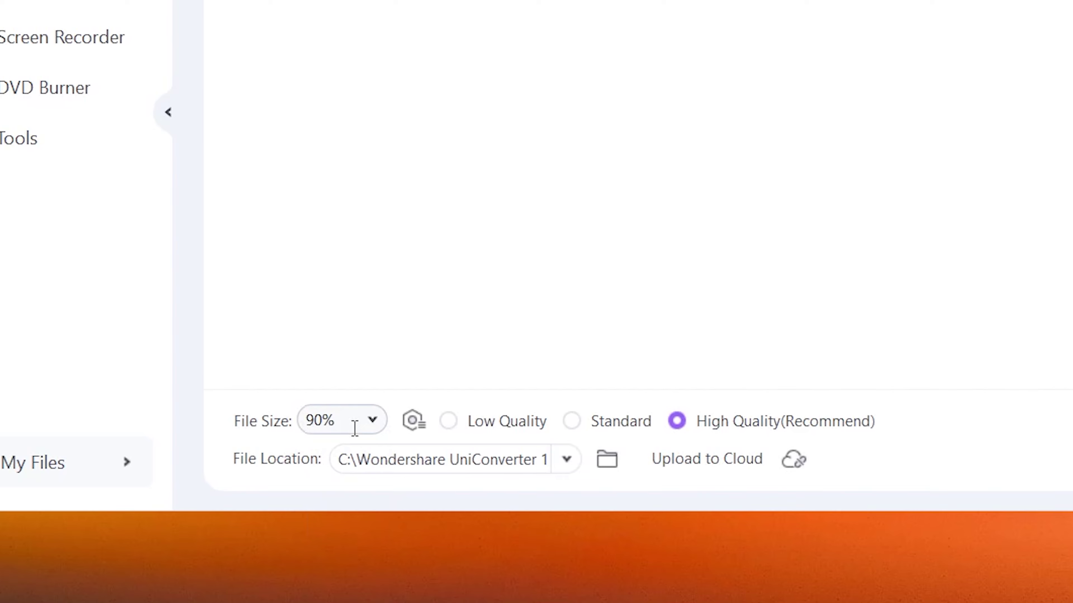
pyautogui.click(373, 423)
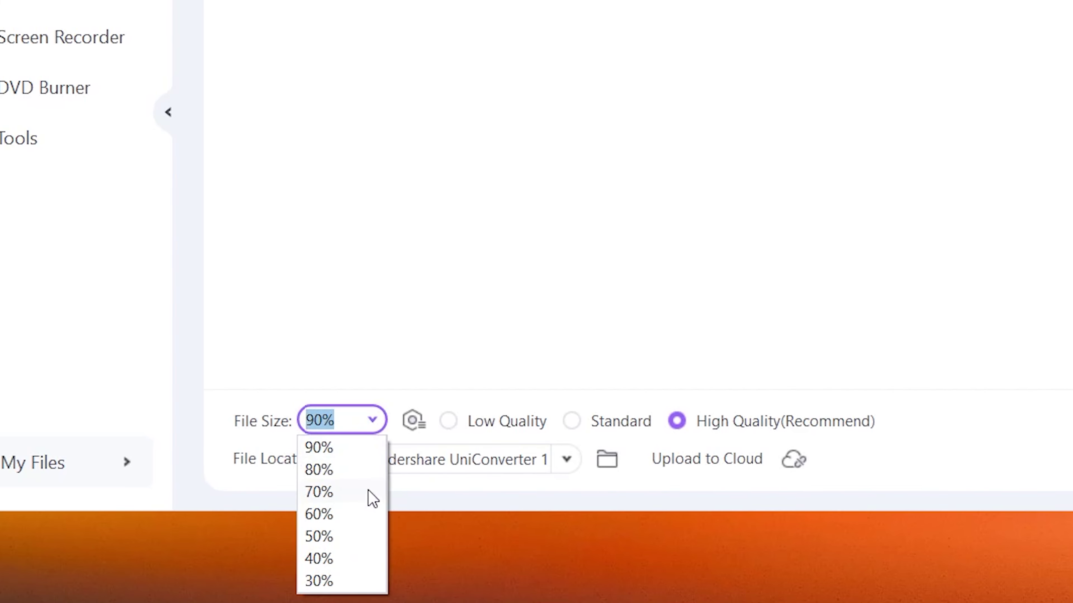
pyautogui.click(347, 581)
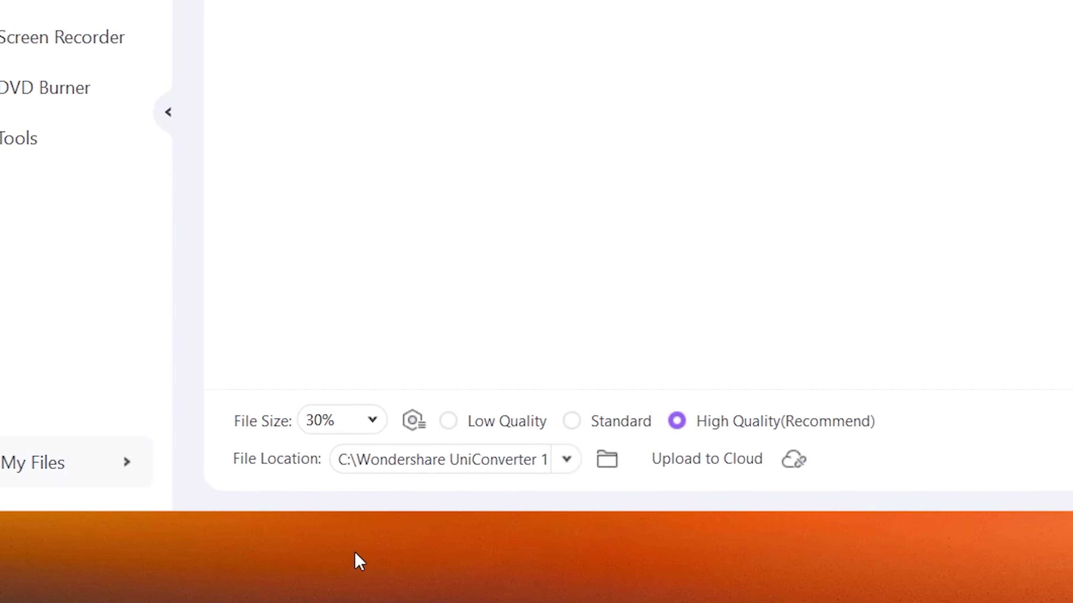
pyautogui.click(369, 427)
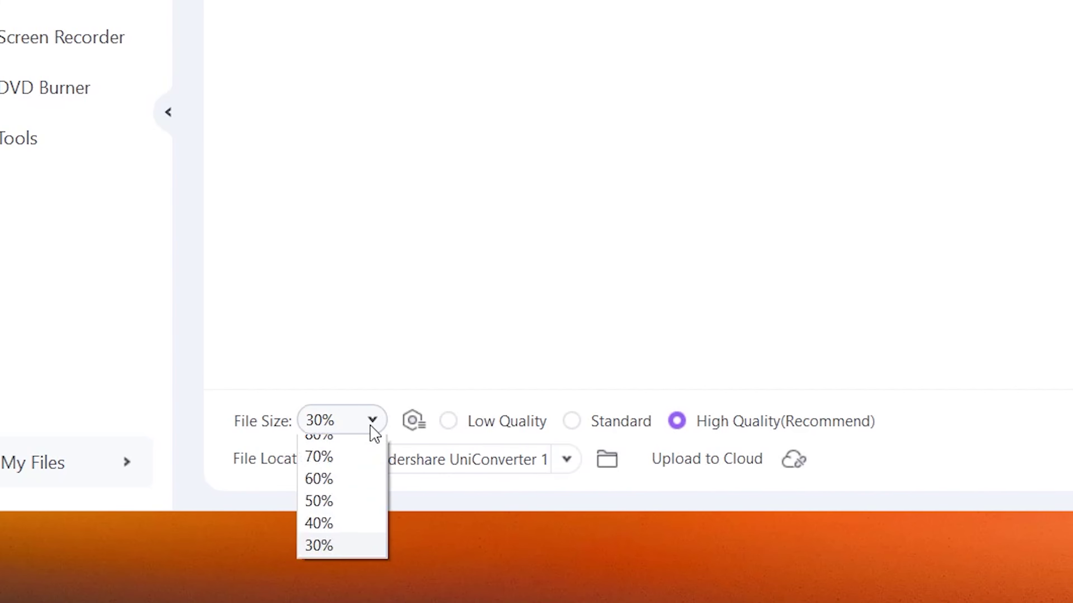
pyautogui.click(366, 497)
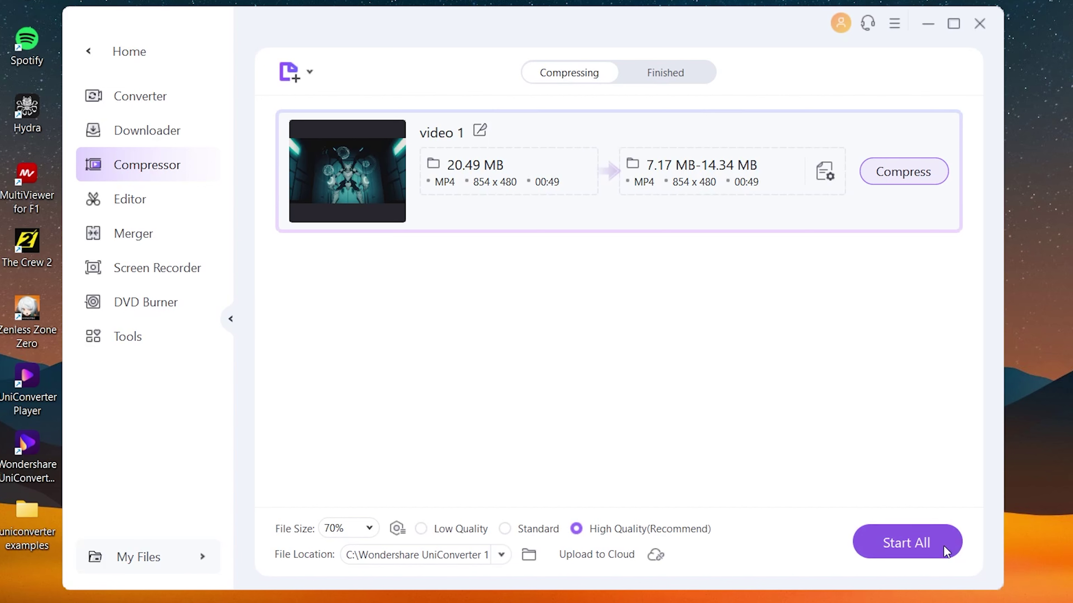
# - Go Home, view the Editor's Trim, Crop and Watermark tools, then return Home
pyautogui.click(114, 63)
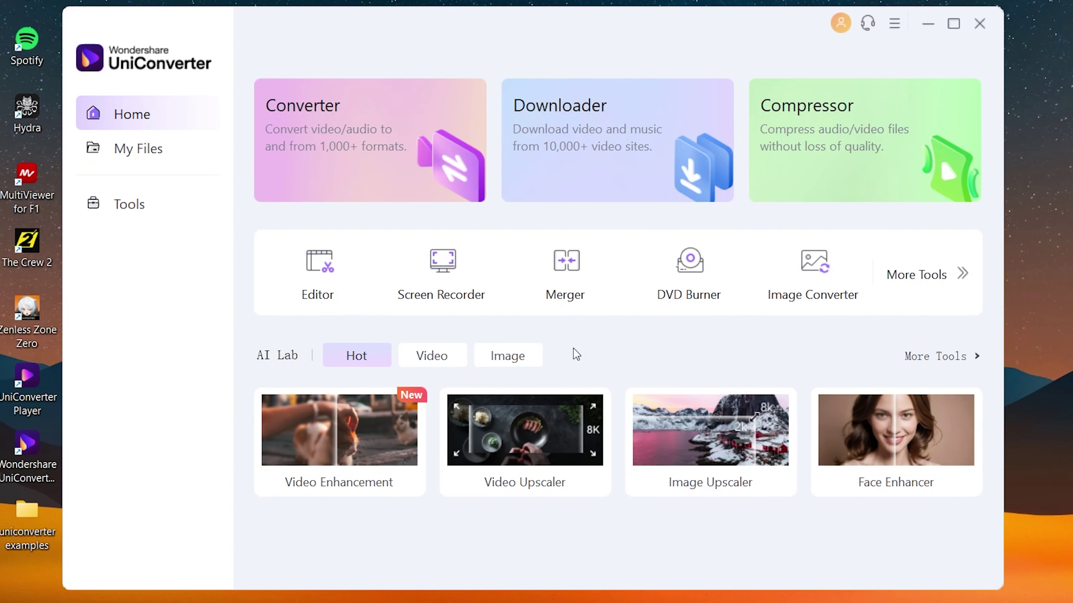
pyautogui.click(317, 294)
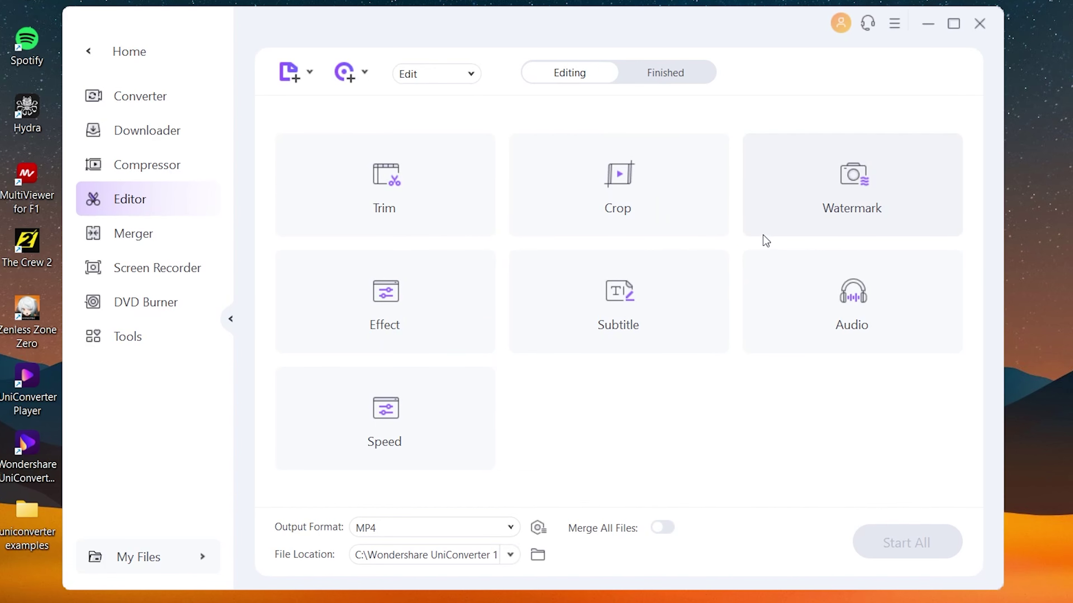
pyautogui.click(125, 60)
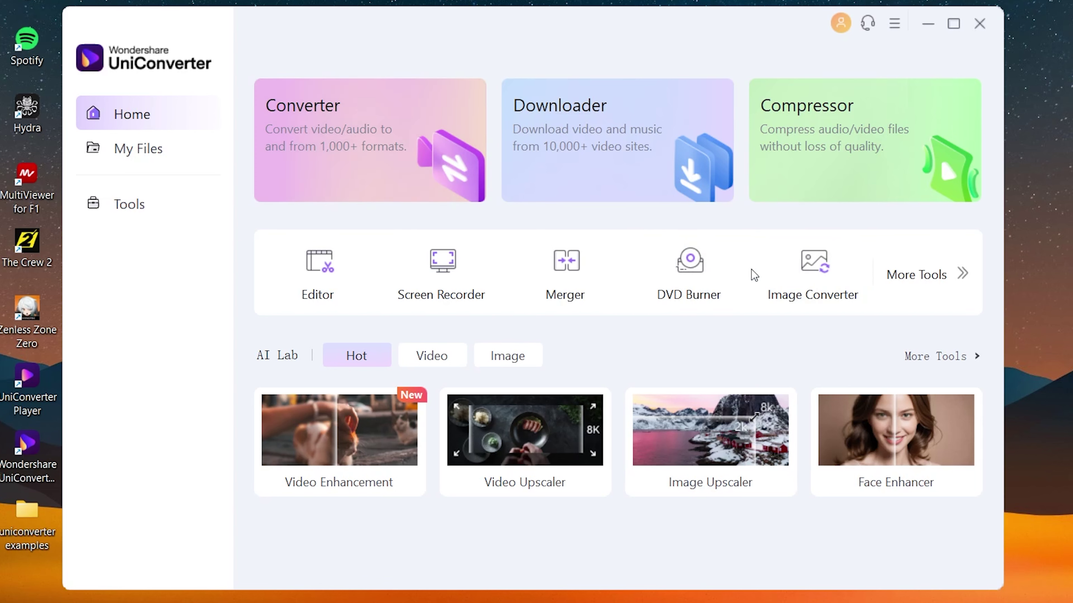
# - Add mpv-shot0049.jpg from Desktop > uniconverter examples > images to the Image Converter
pyautogui.click(850, 309)
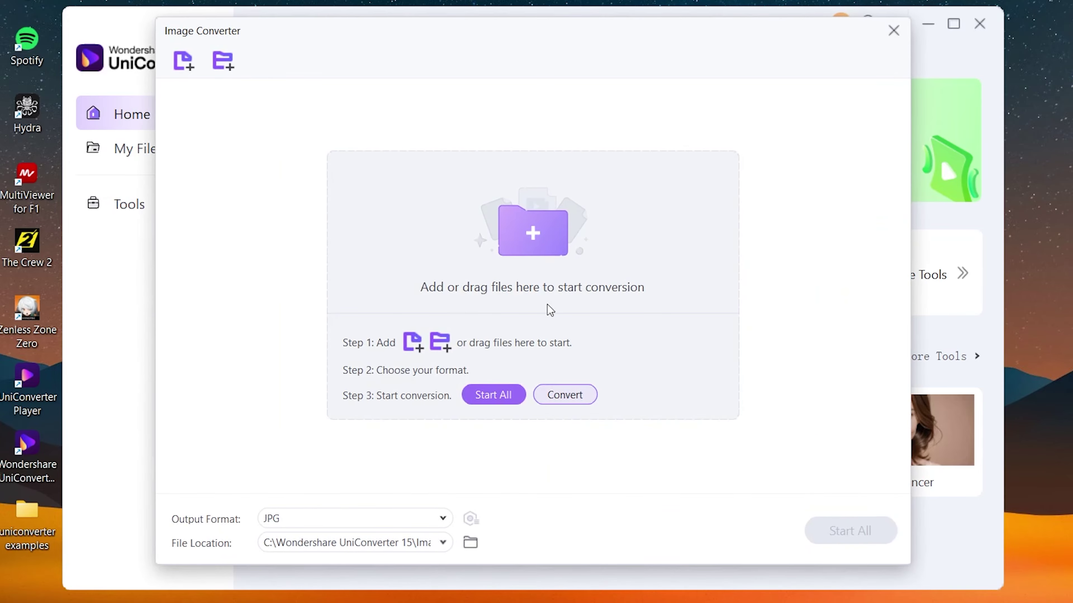
pyautogui.click(546, 307)
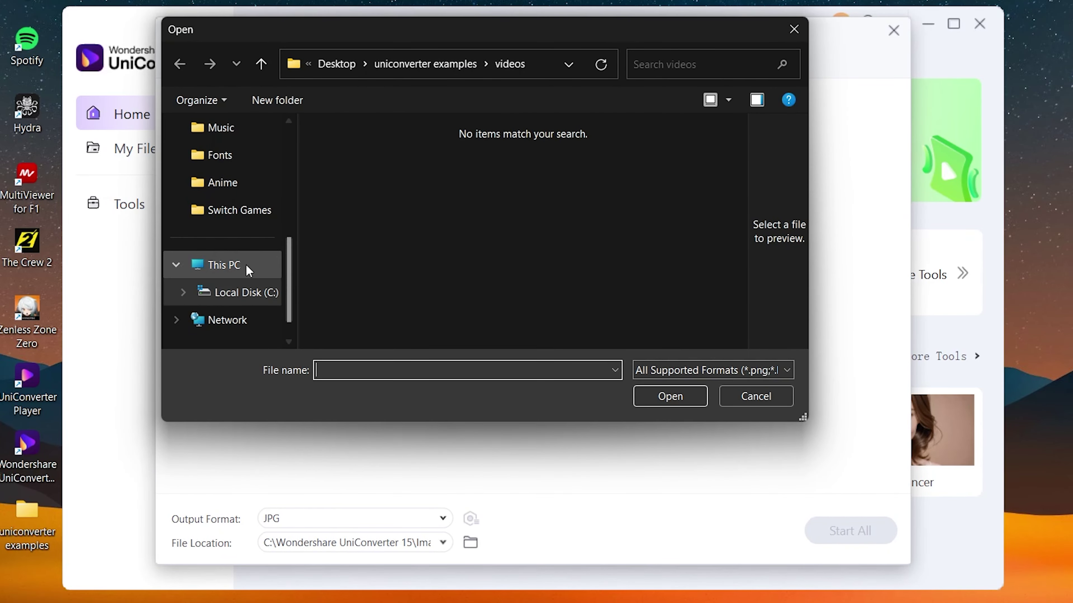
pyautogui.scroll(5, 215, 245)
pyautogui.click(224, 216)
pyautogui.doubleClick(357, 173)
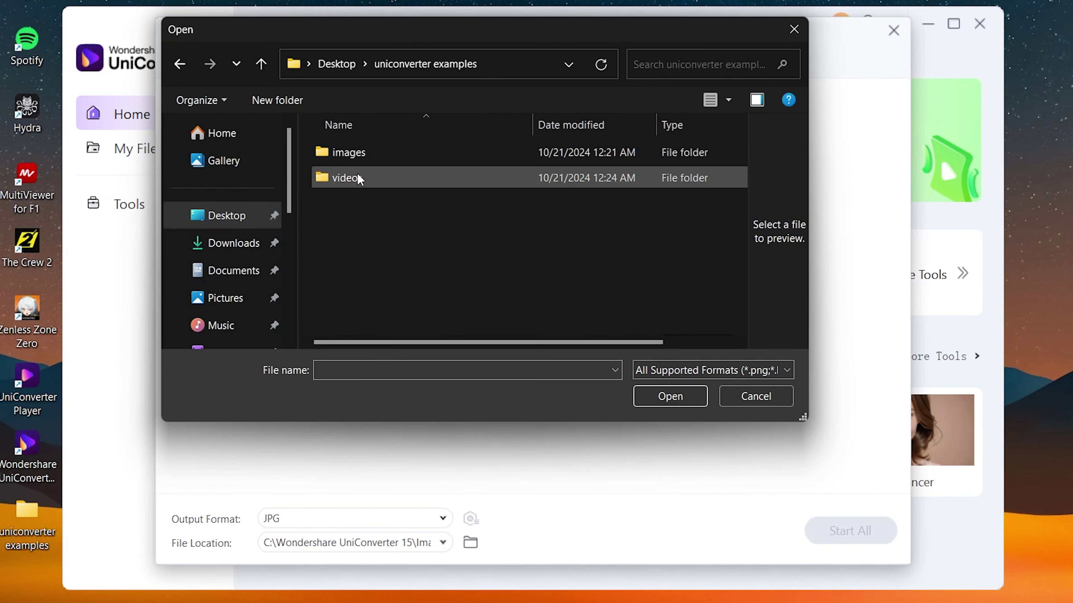
pyautogui.doubleClick(376, 154)
pyautogui.doubleClick(448, 187)
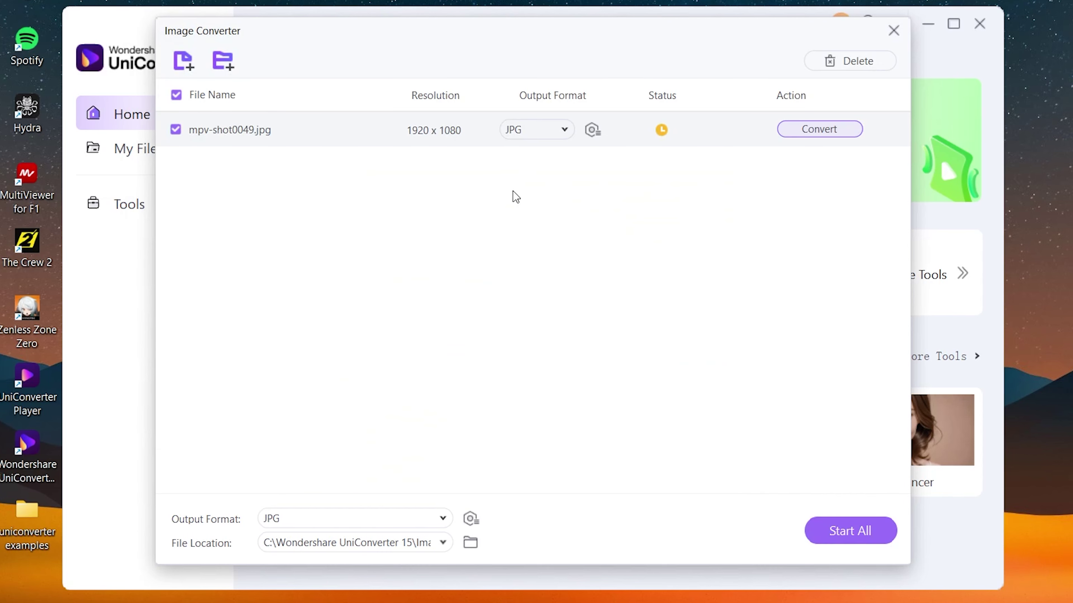
# - Set the image's output format to PNG, after trying WEBP, and close the converter
pyautogui.click(321, 518)
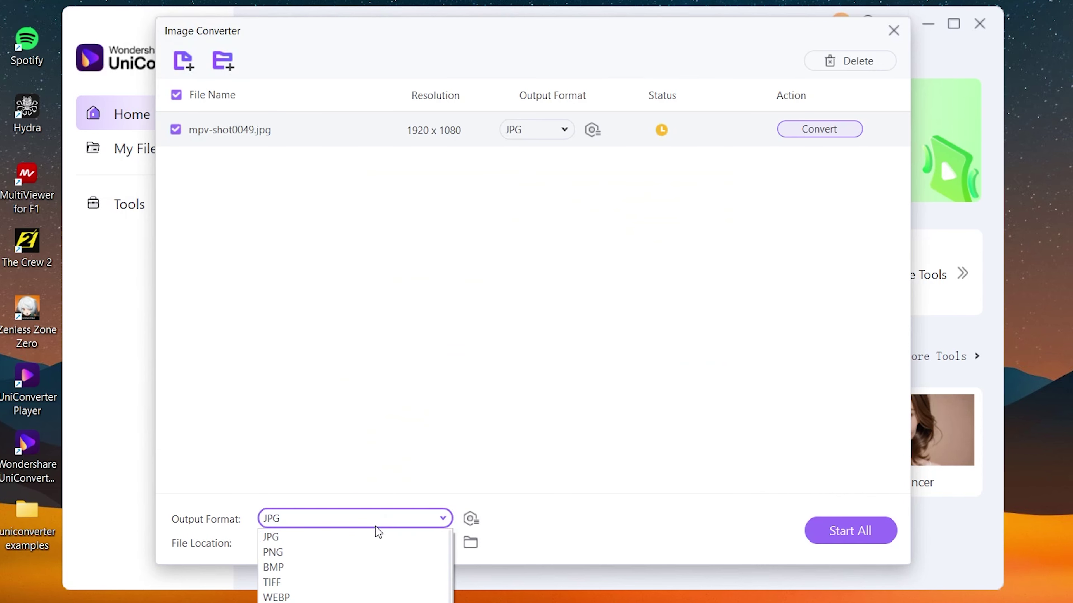
pyautogui.click(311, 596)
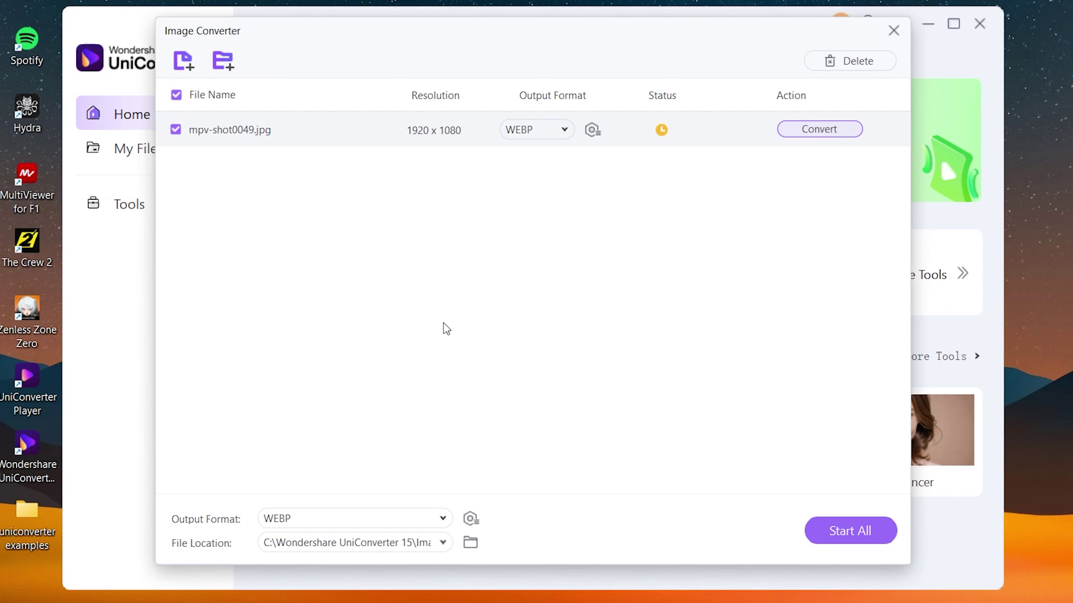
pyautogui.click(371, 521)
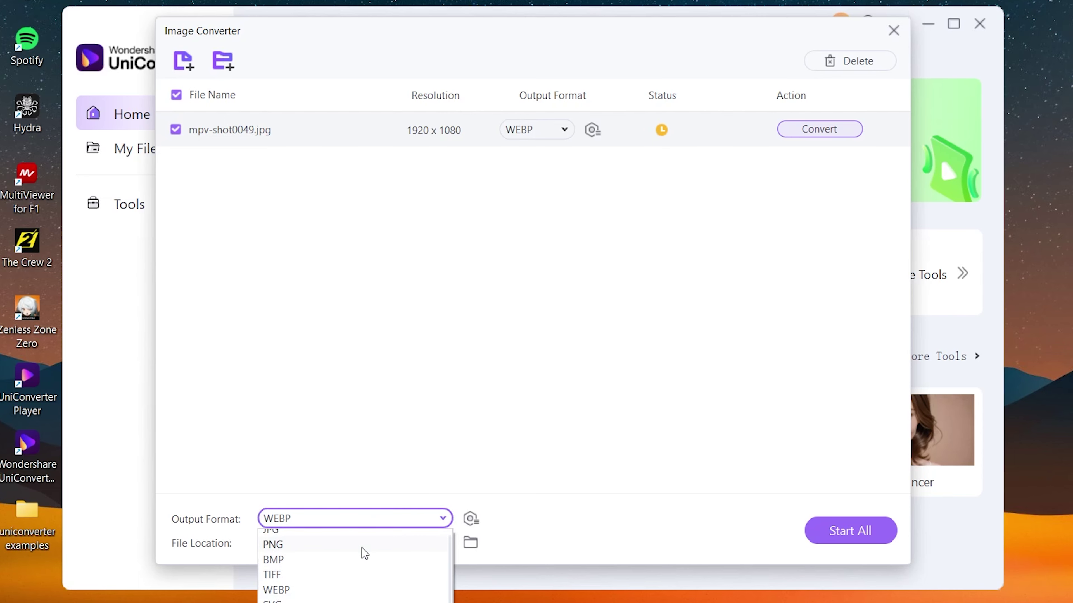
pyautogui.click(364, 553)
pyautogui.click(361, 525)
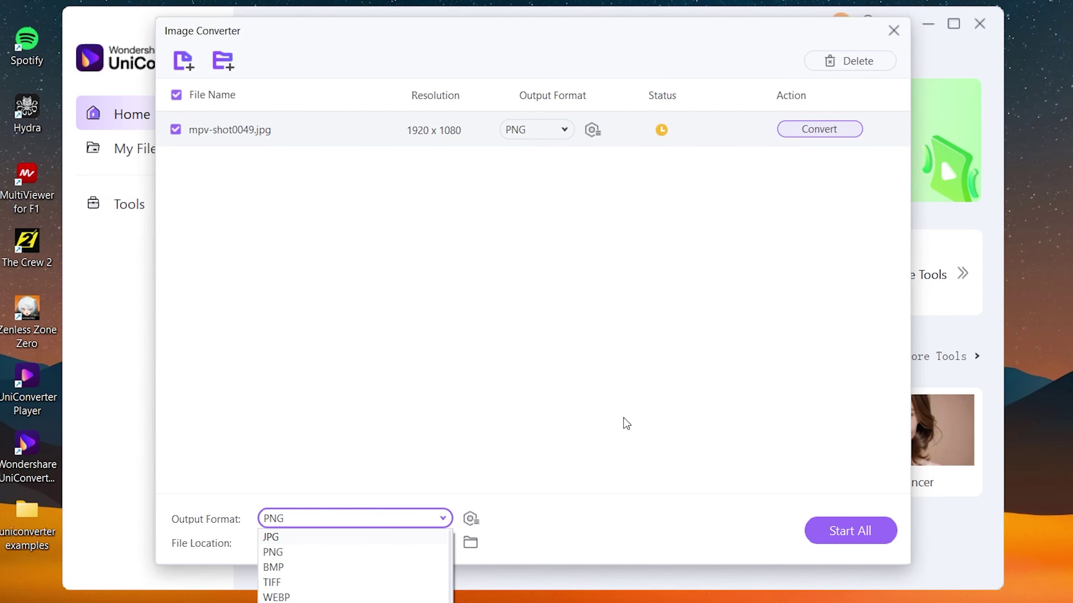
pyautogui.click(633, 417)
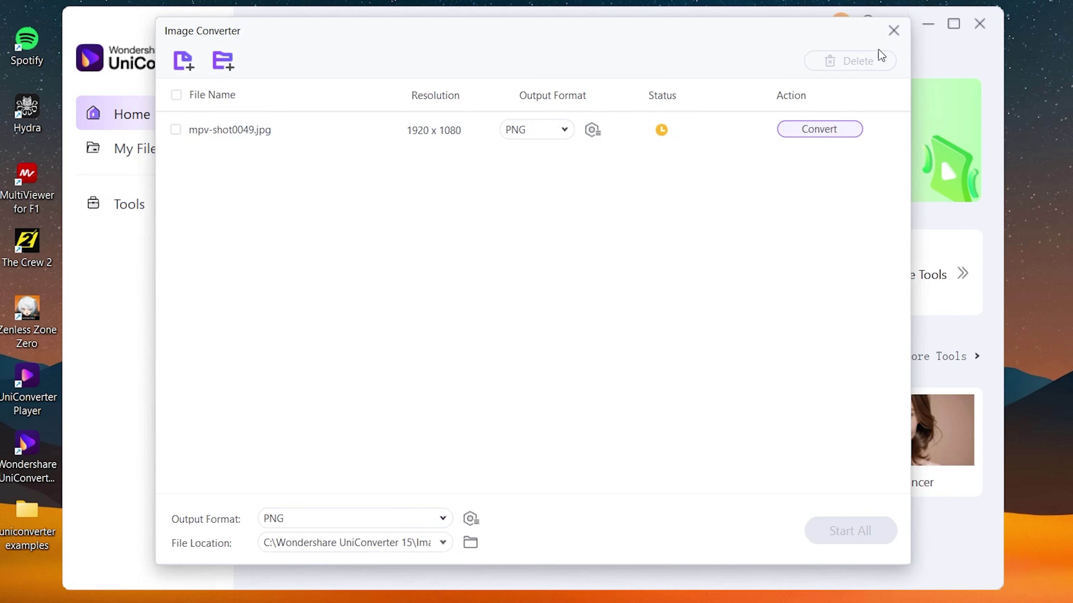
pyautogui.click(903, 36)
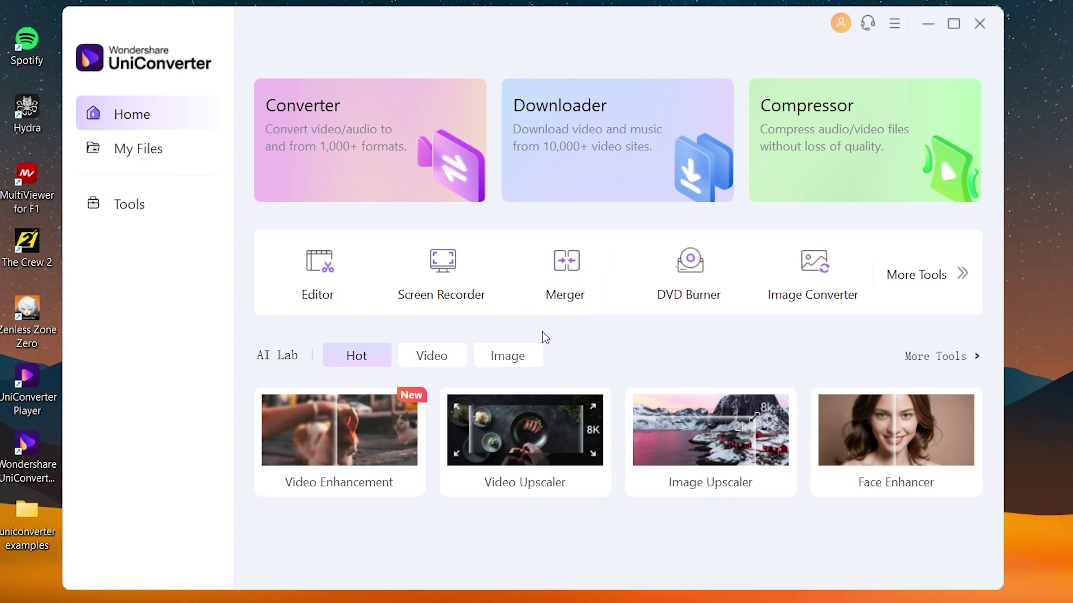
# - Open the AI Video Enhancer from Tools, then scrub, zoom and play its before-and-after preview
pyautogui.click(163, 208)
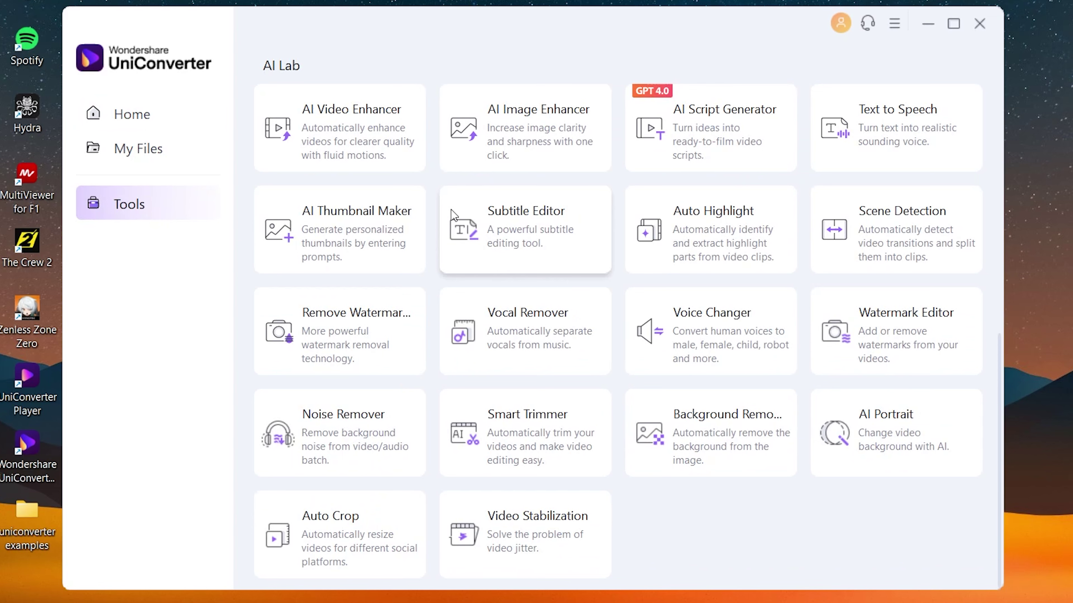
pyautogui.click(350, 137)
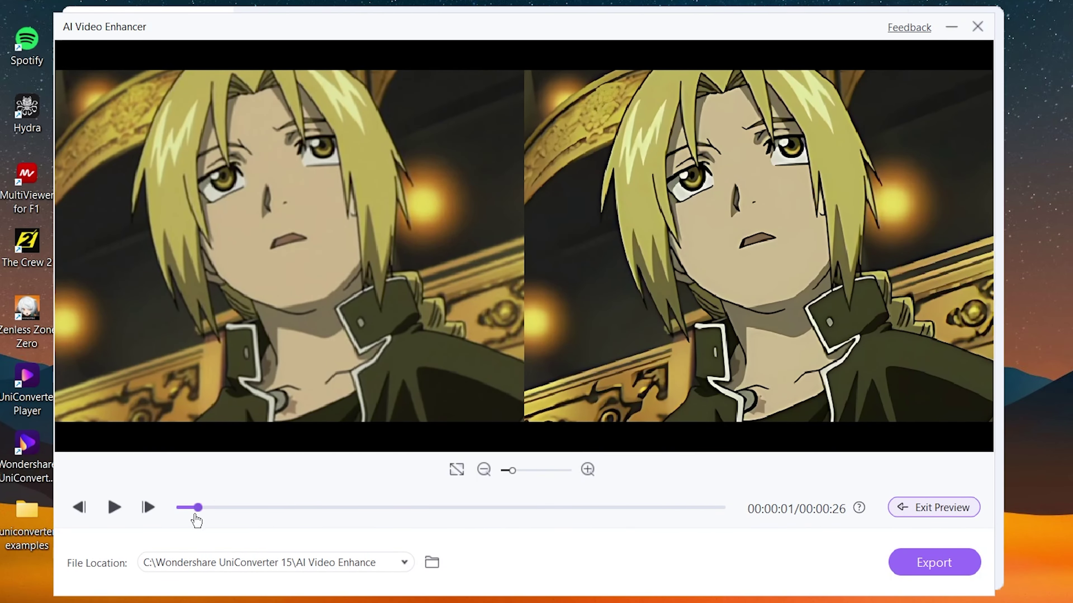
pyautogui.moveTo(198, 508); pyautogui.dragTo(281, 516)
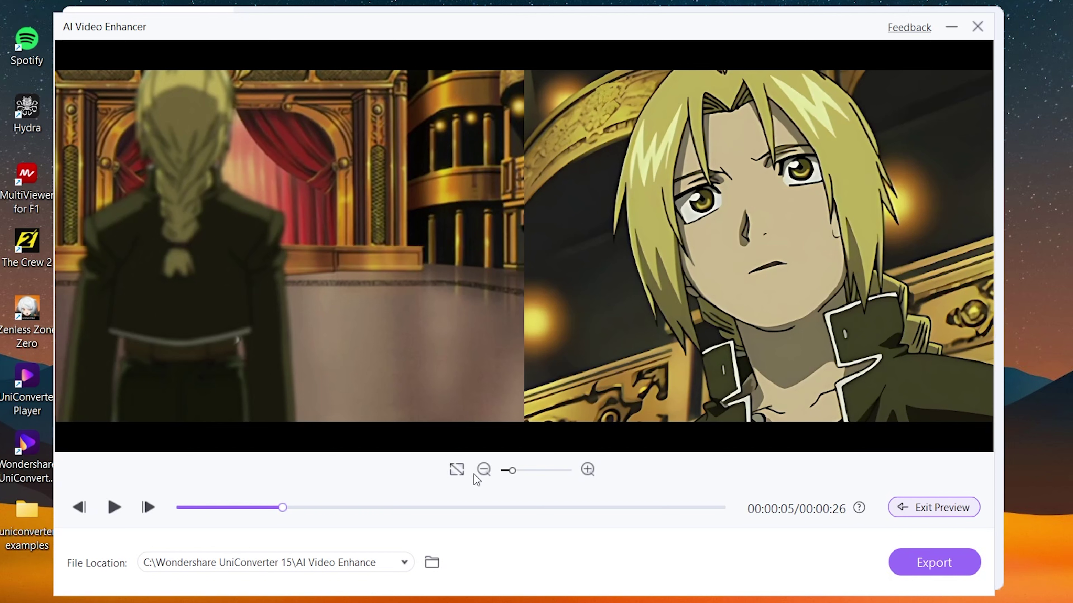
pyautogui.moveTo(513, 471); pyautogui.dragTo(492, 472)
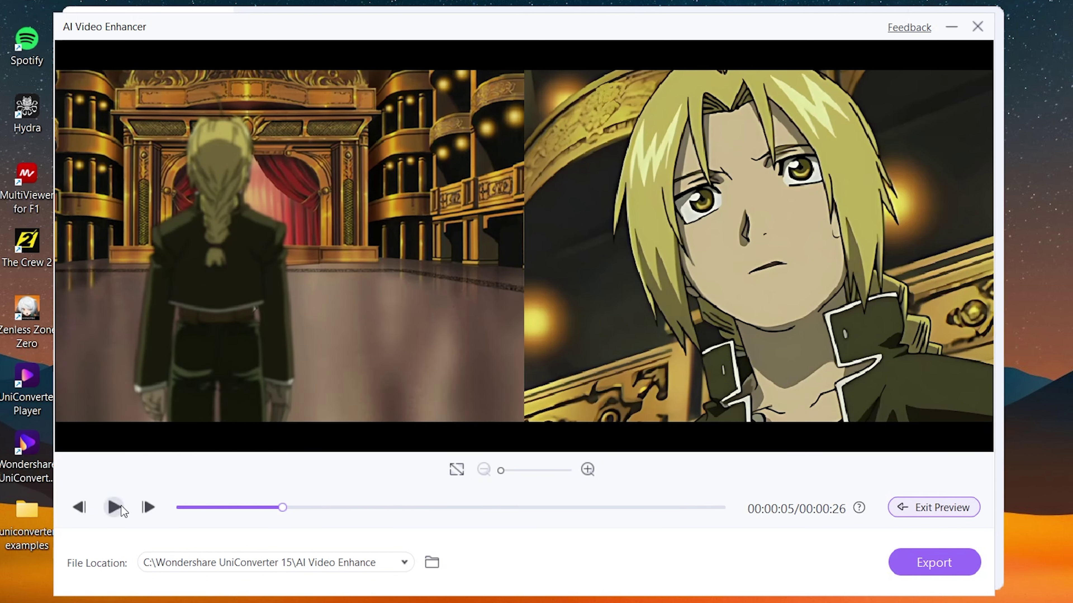
pyautogui.click(114, 508)
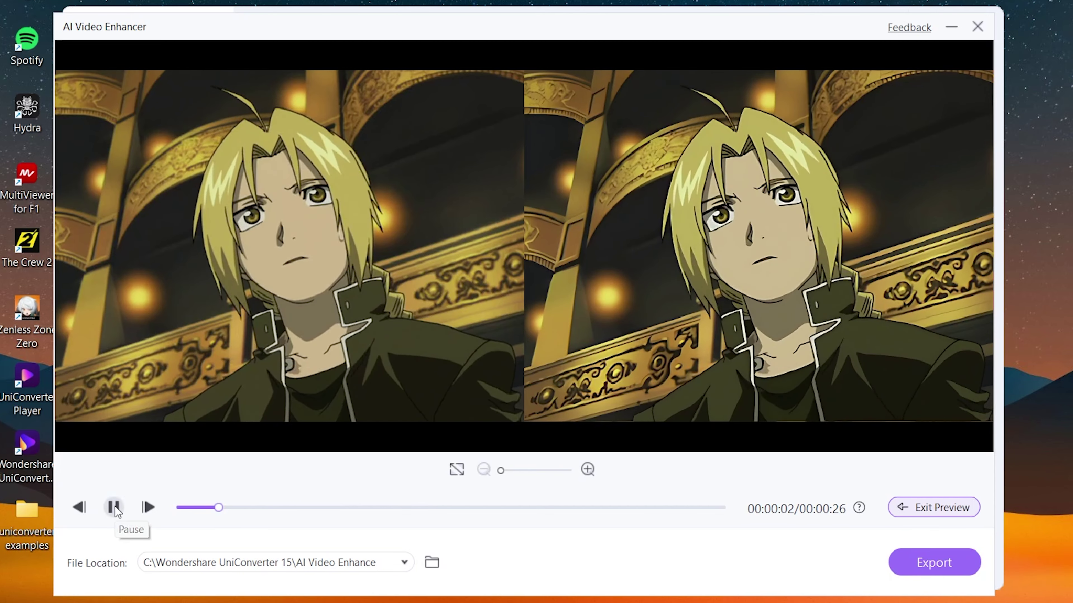
pyautogui.click(113, 508)
pyautogui.moveTo(499, 471)
pyautogui.mouseDown()
pyautogui.moveTo(576, 470)
pyautogui.moveTo(499, 470)
pyautogui.mouseUp()
# - Reopen the AI Video Enhancer and, after trying the other models, select Frame Interpolation at 2X (60 FPS)
pyautogui.click(977, 27)
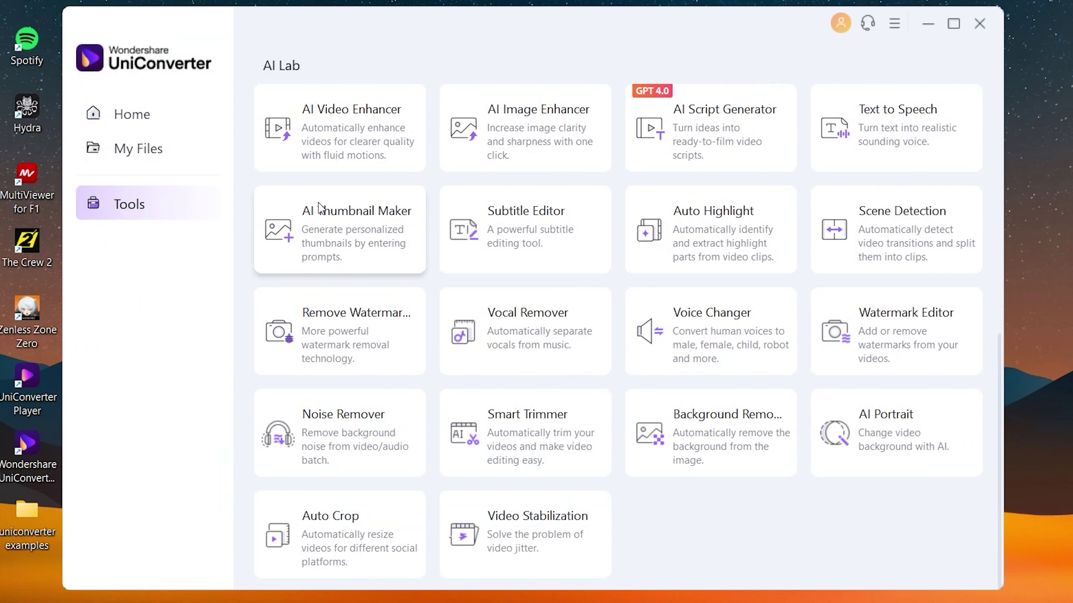
pyautogui.click(325, 131)
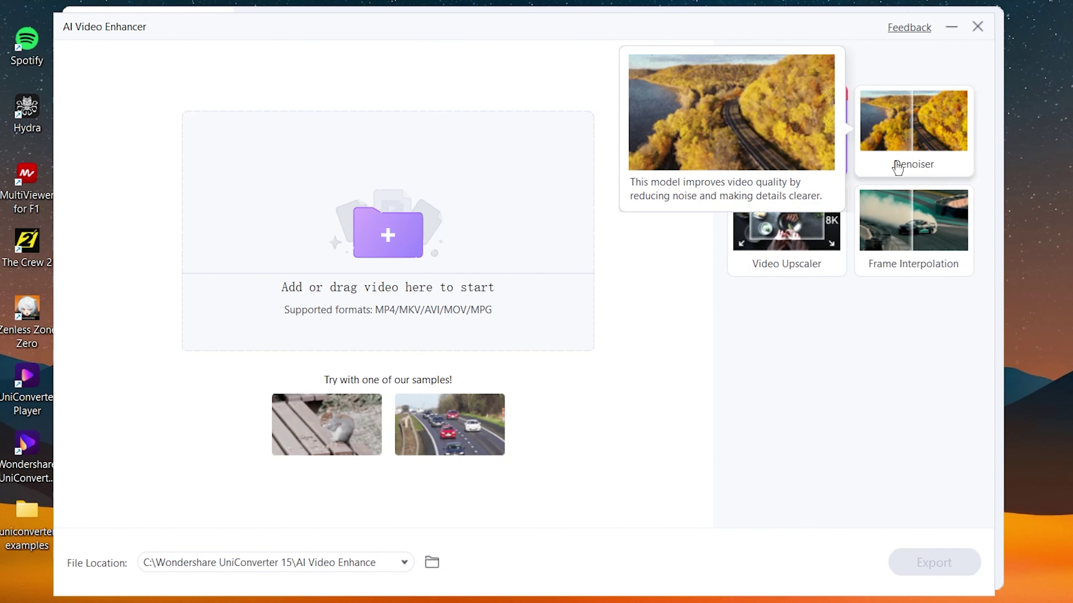
pyautogui.click(800, 261)
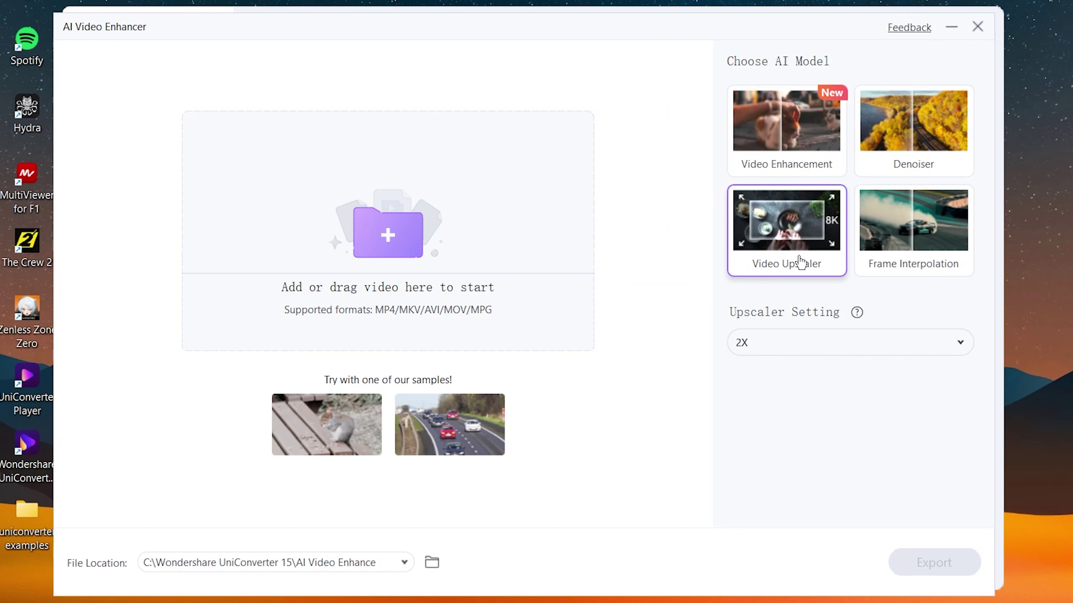
pyautogui.moveTo(771, 176)
pyautogui.click(760, 173)
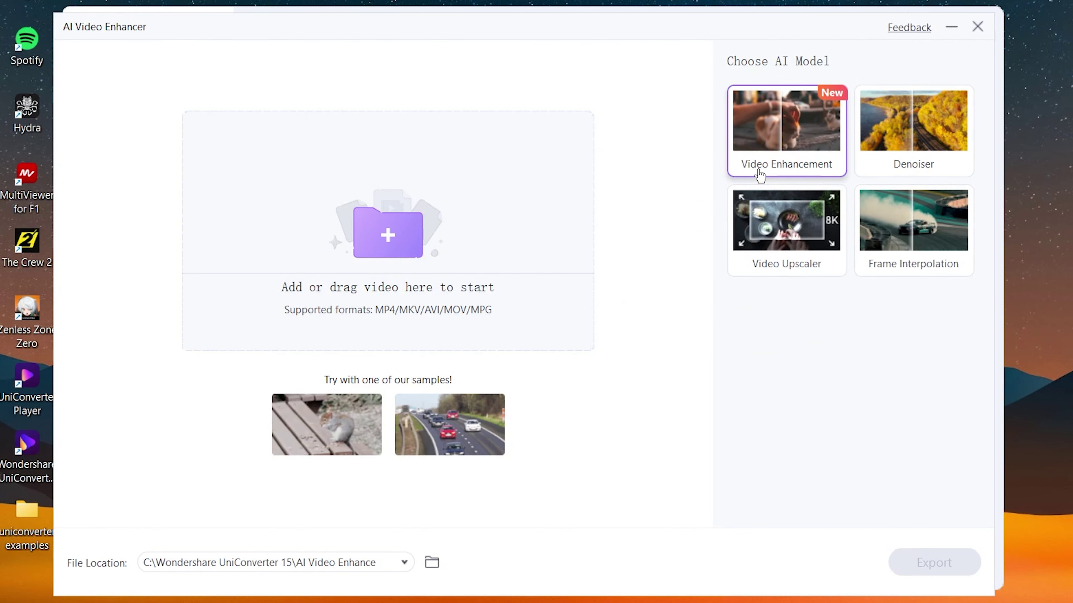
pyautogui.click(928, 169)
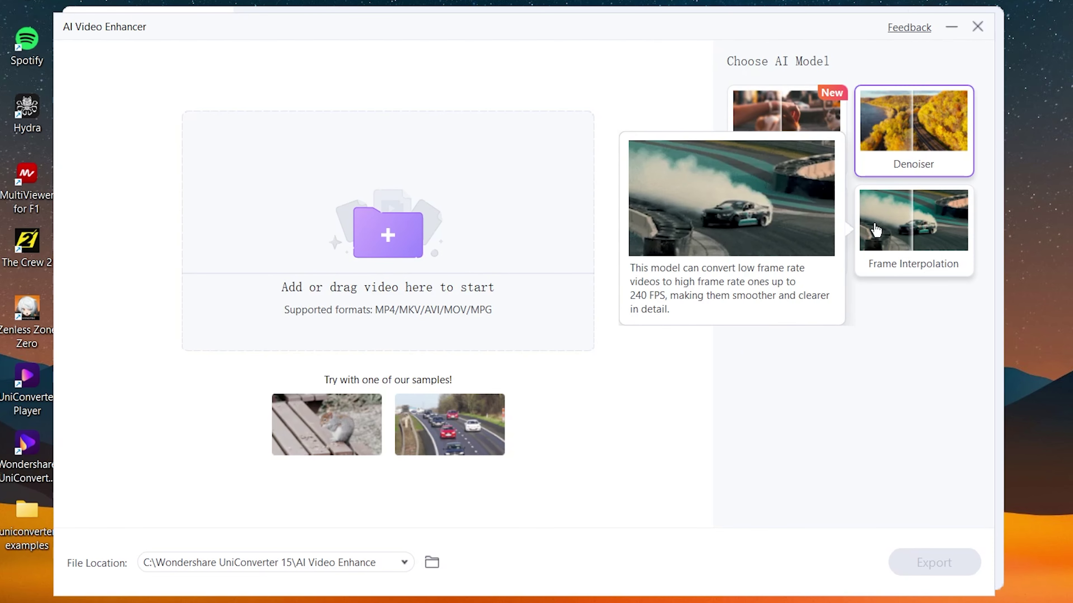
pyautogui.click(885, 233)
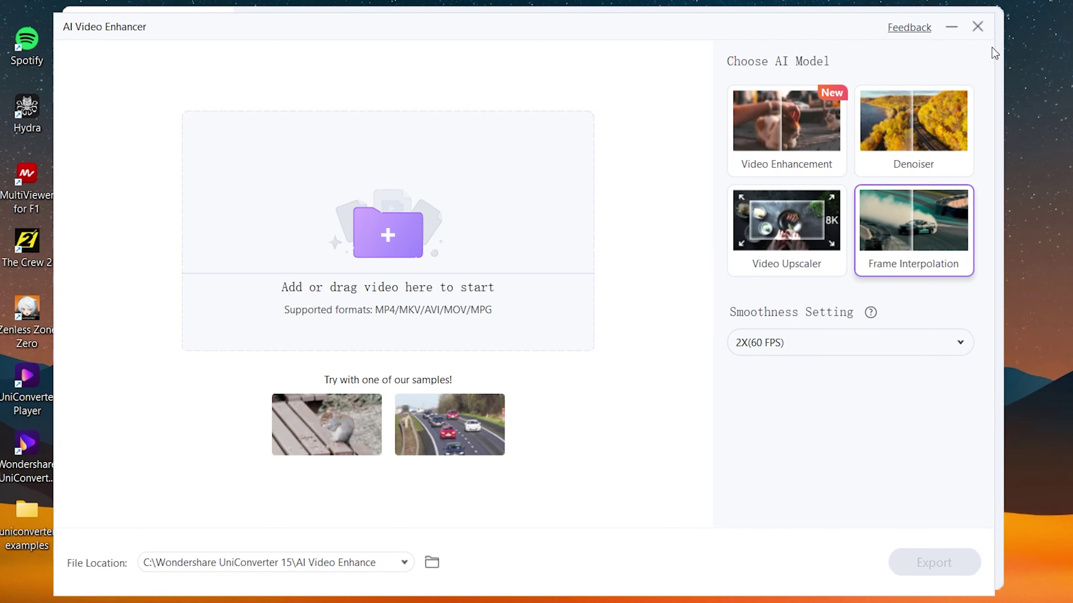
# - Close the AI Video Enhancer window using its title-bar X
pyautogui.click(978, 26)
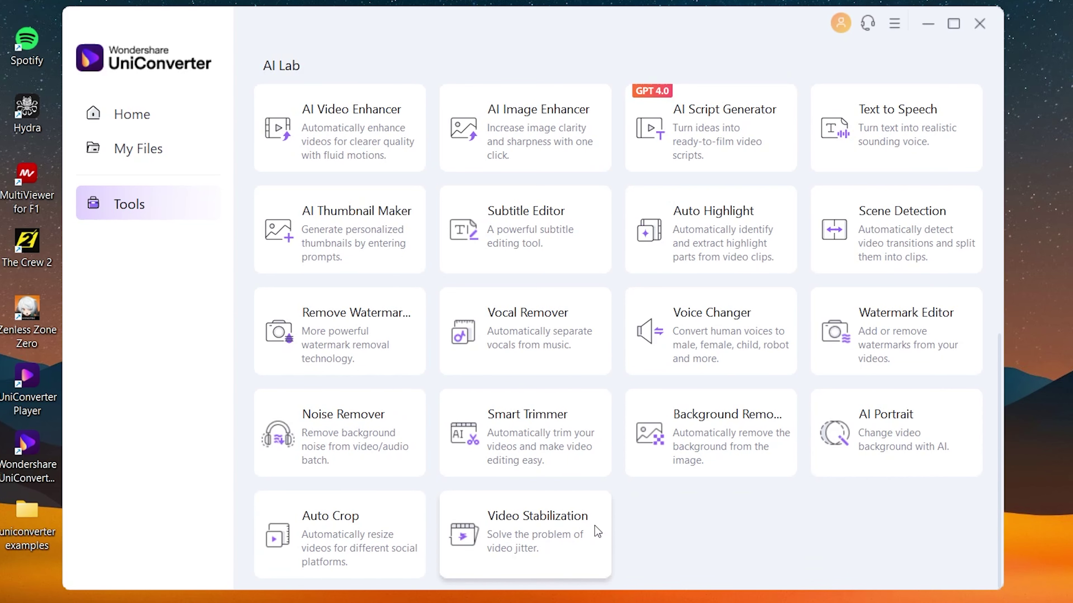
# - Scroll the Tools page up to the More Tools section with GIF Maker and VR Converter
pyautogui.scroll(5, 594, 526)
pyautogui.scroll(-5, 595, 527)
pyautogui.scroll(5, 486, 402)
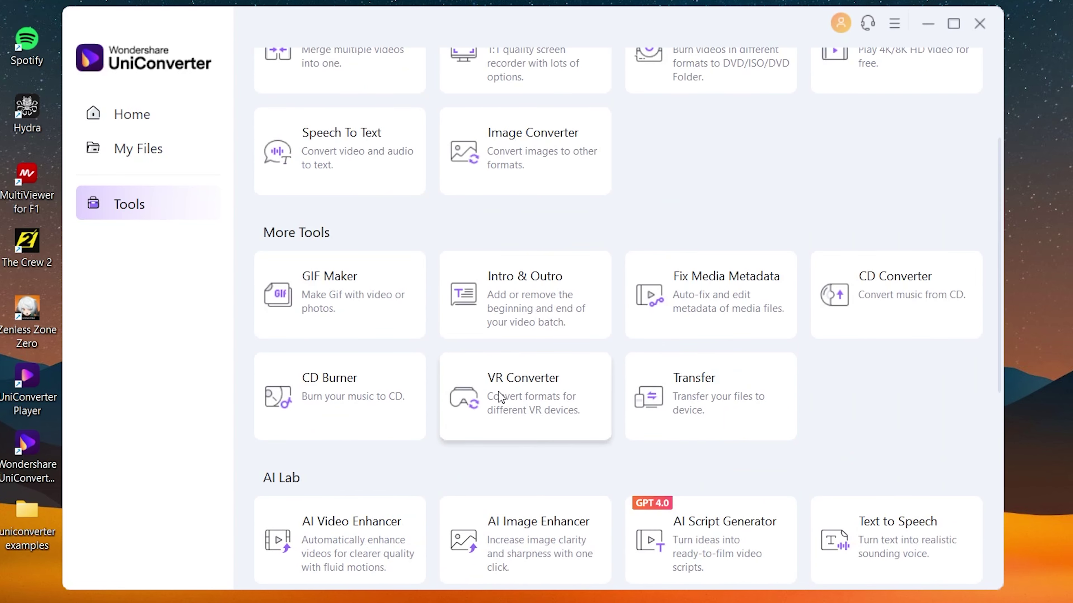